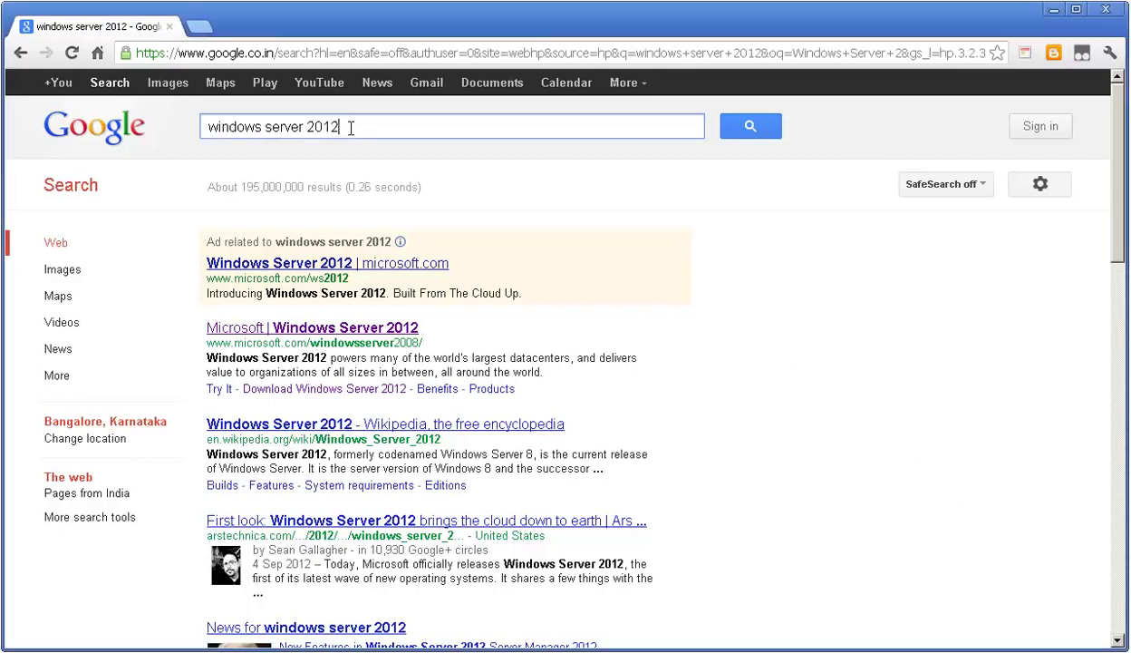
Open Microsoft's Windows Server 2012 page from the 'windows server 2012' search results
left_click_drag(344, 125, 201, 139)
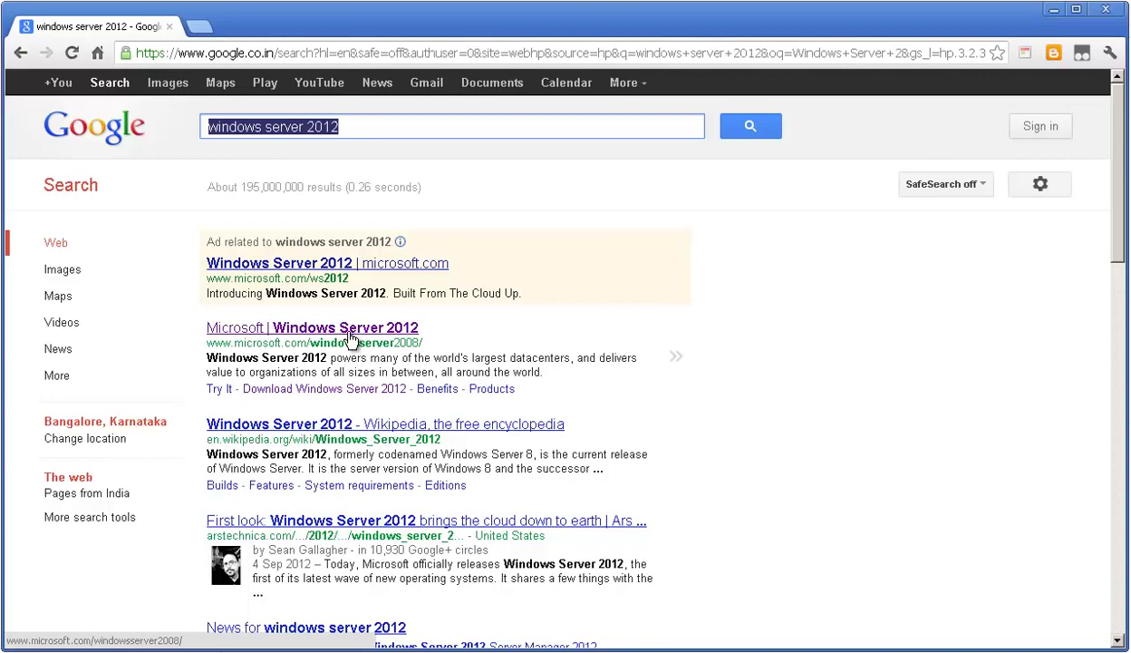
left_click(350, 335)
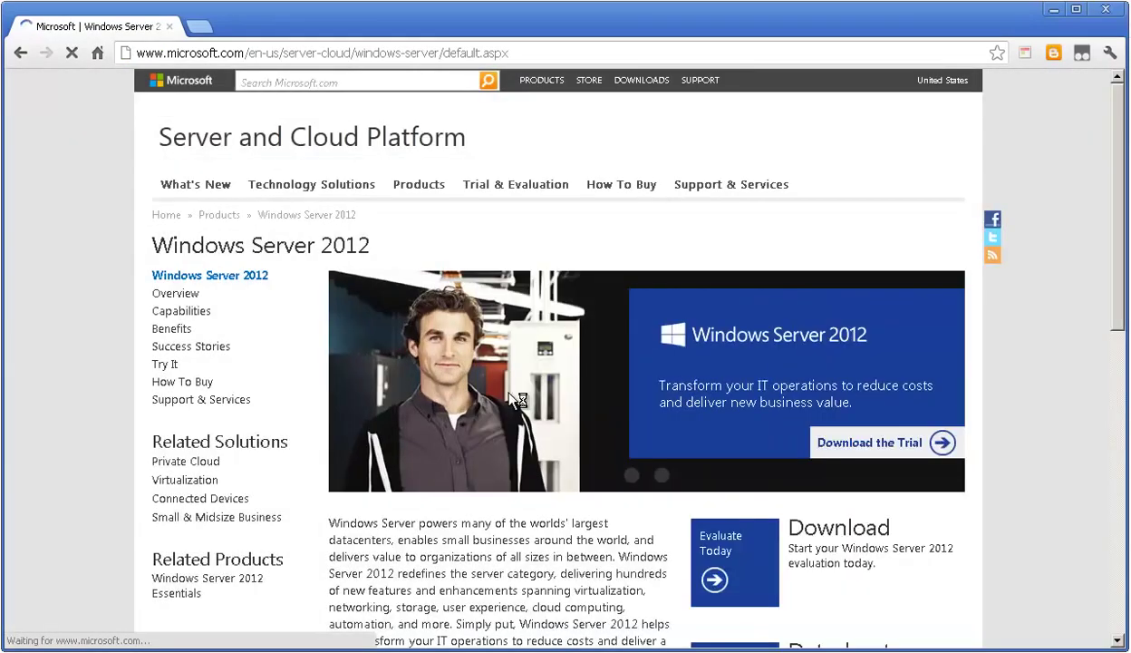
Go to the Windows Server 2012 trial download and choose Get Started Now for the evaluation ISO
left_click(821, 447)
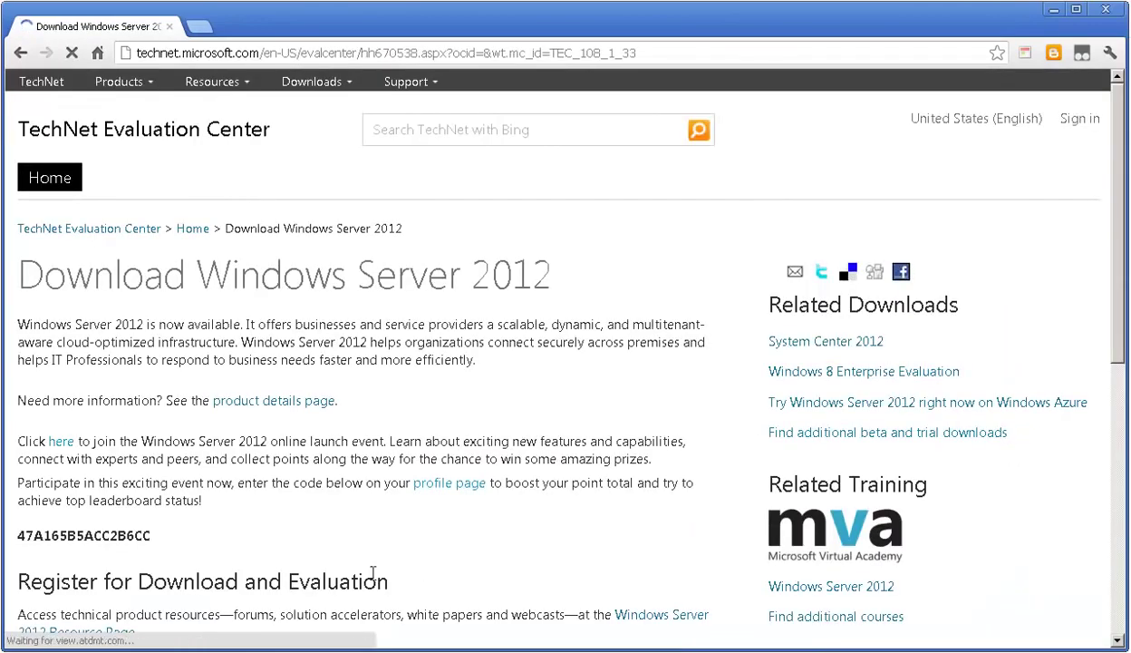
scroll(373, 569, "down", 4)
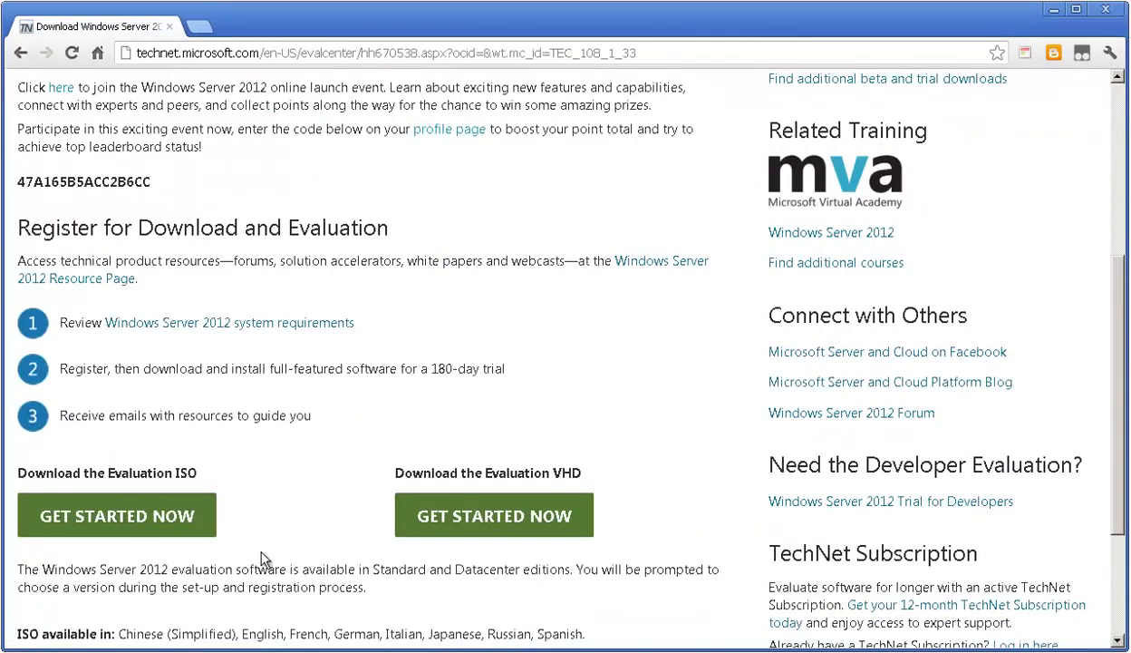
scroll(302, 553, "down", 1)
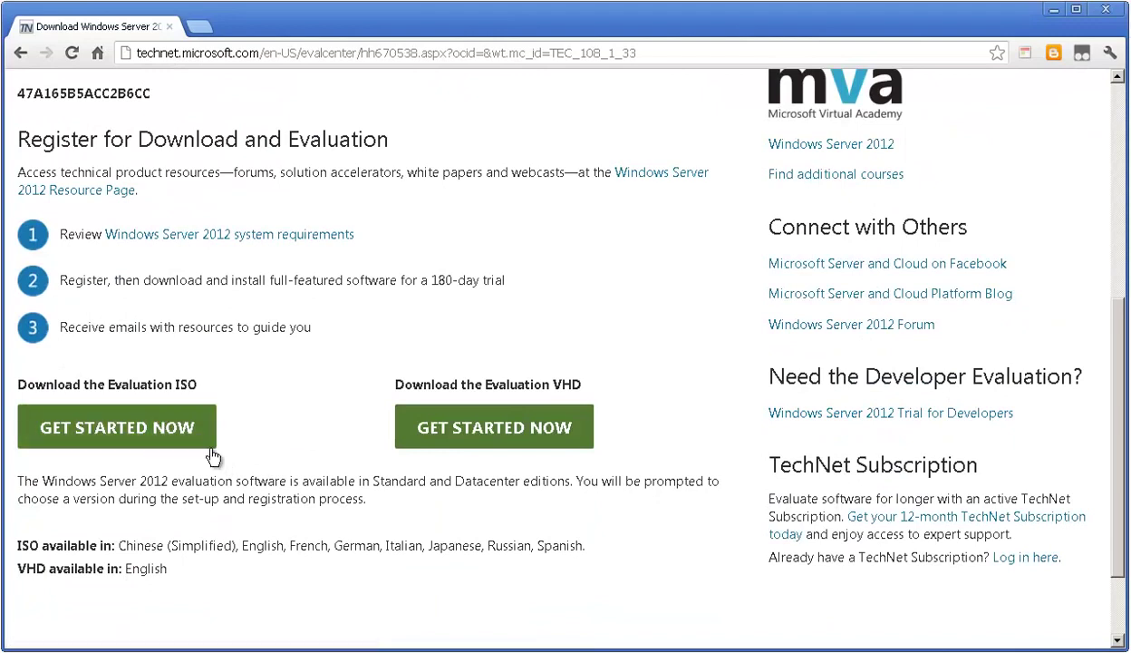
double_click(175, 384)
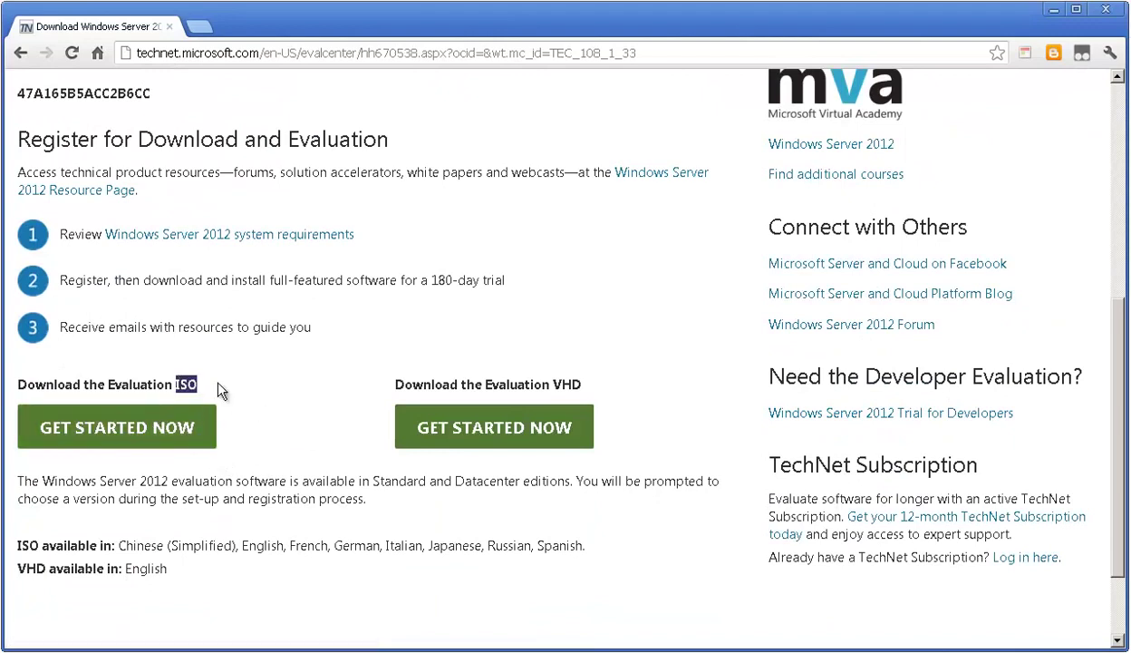
double_click(568, 385)
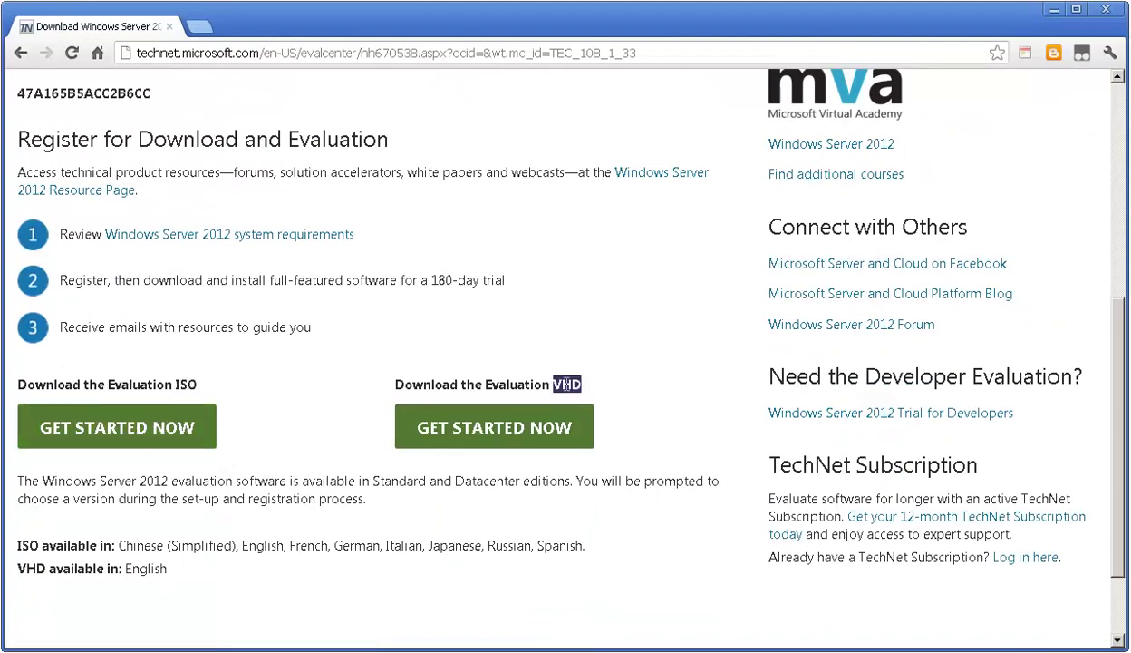
left_click(185, 469)
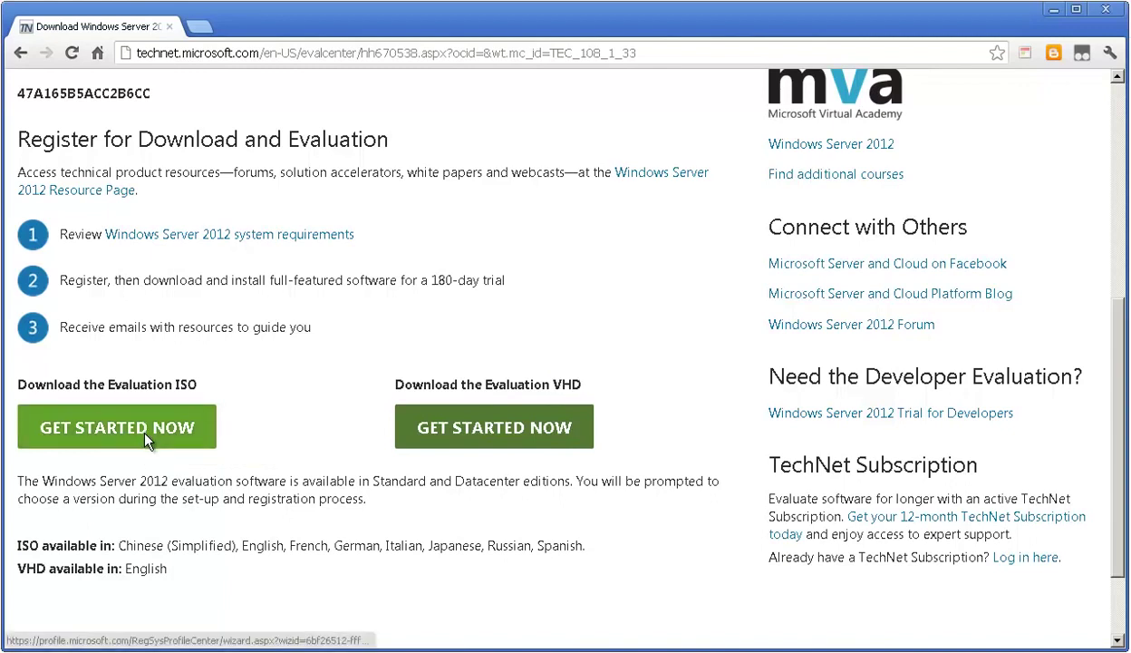
left_click(145, 433)
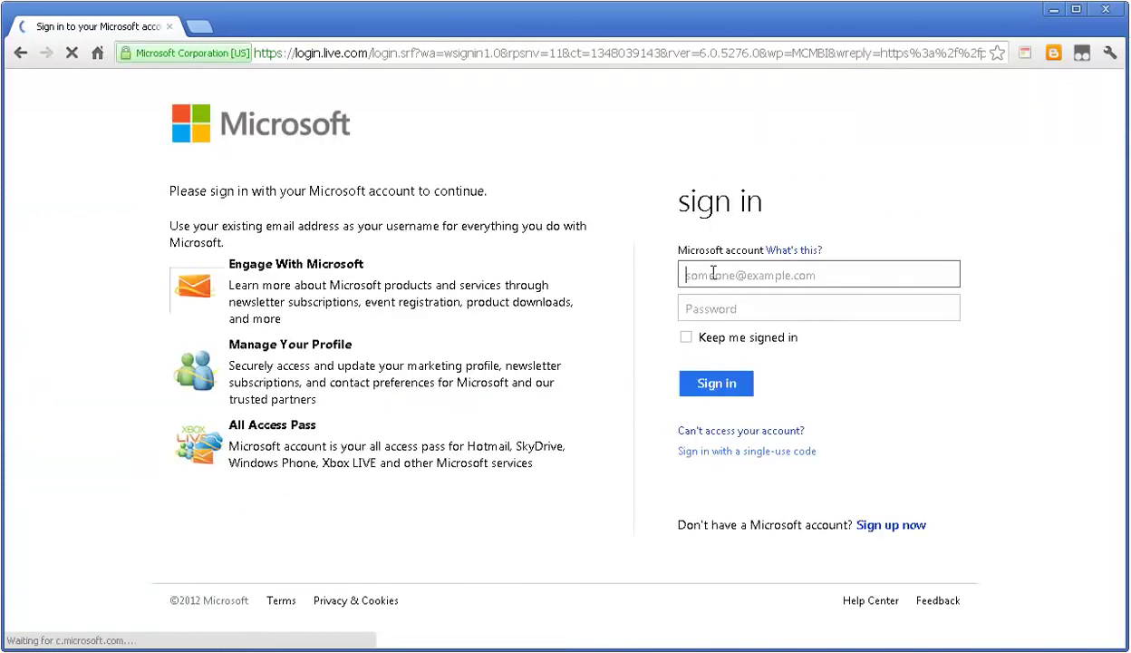
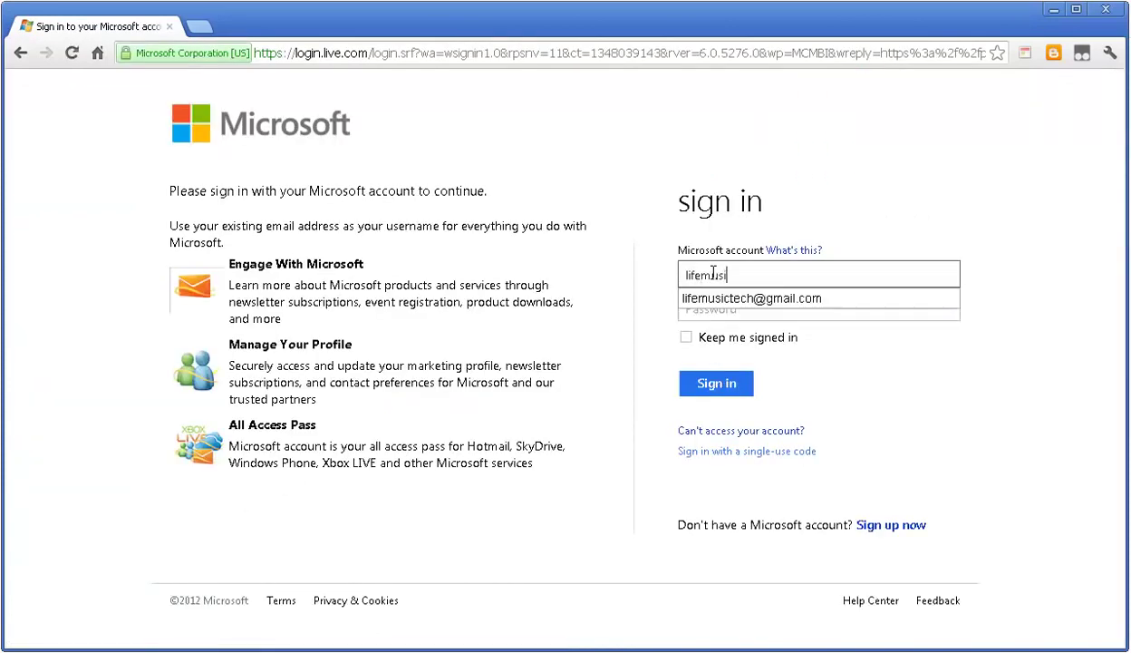
Sign in with the Microsoft account e-mail and password, then submit the pre-filled registration form
key("Tab")
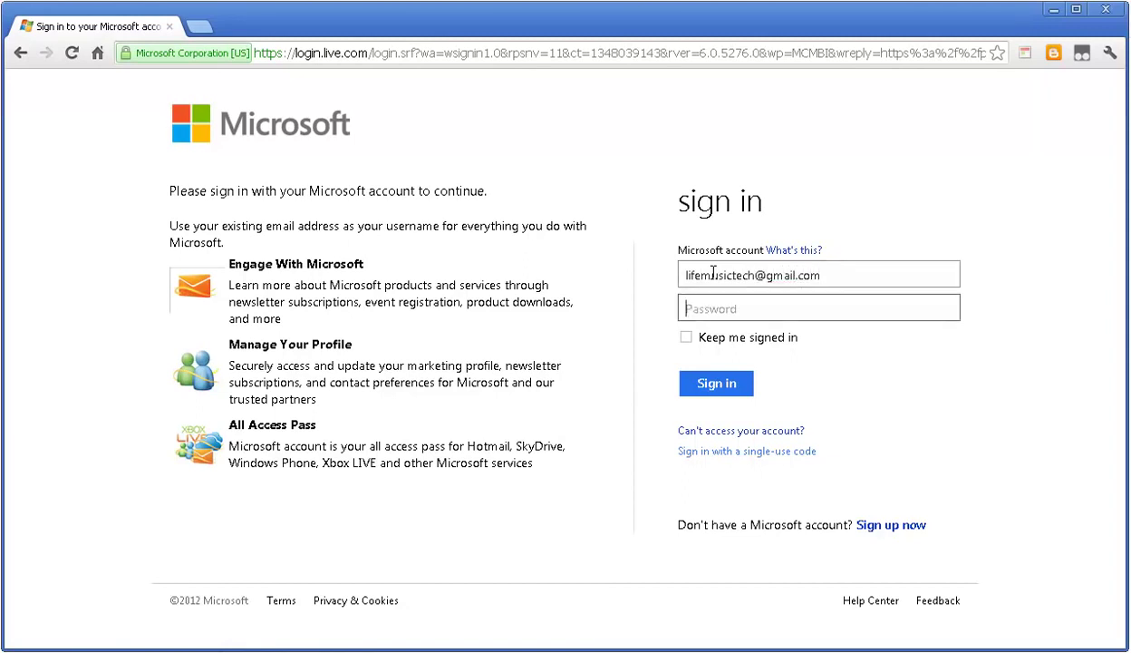
type("••••••")
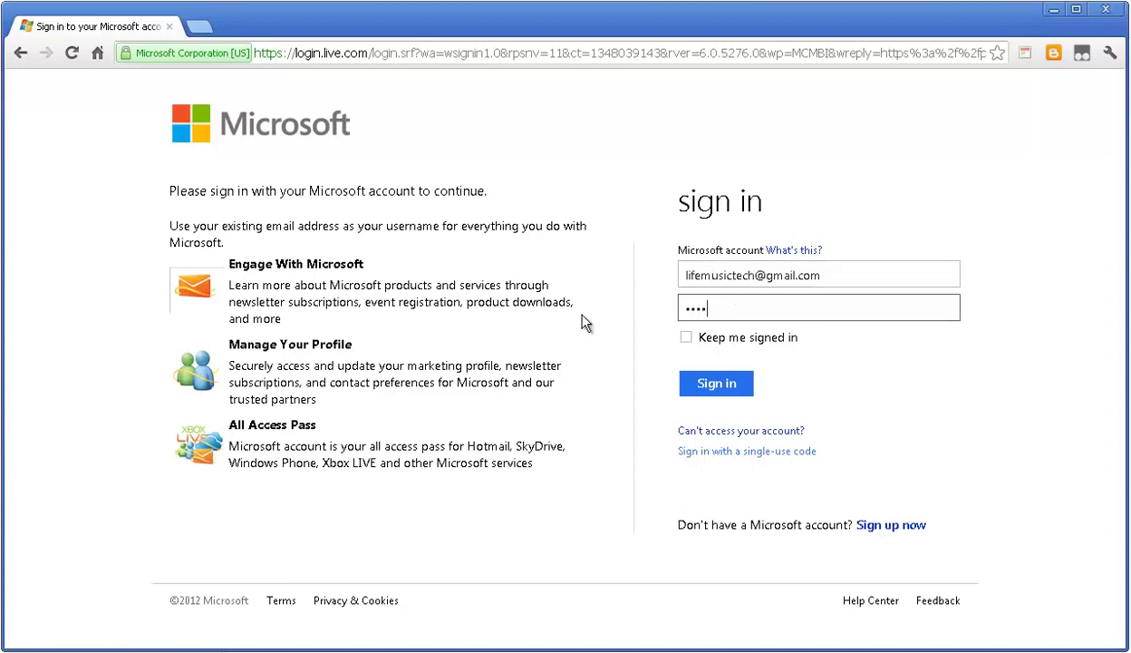
type("••••")
key("Return")
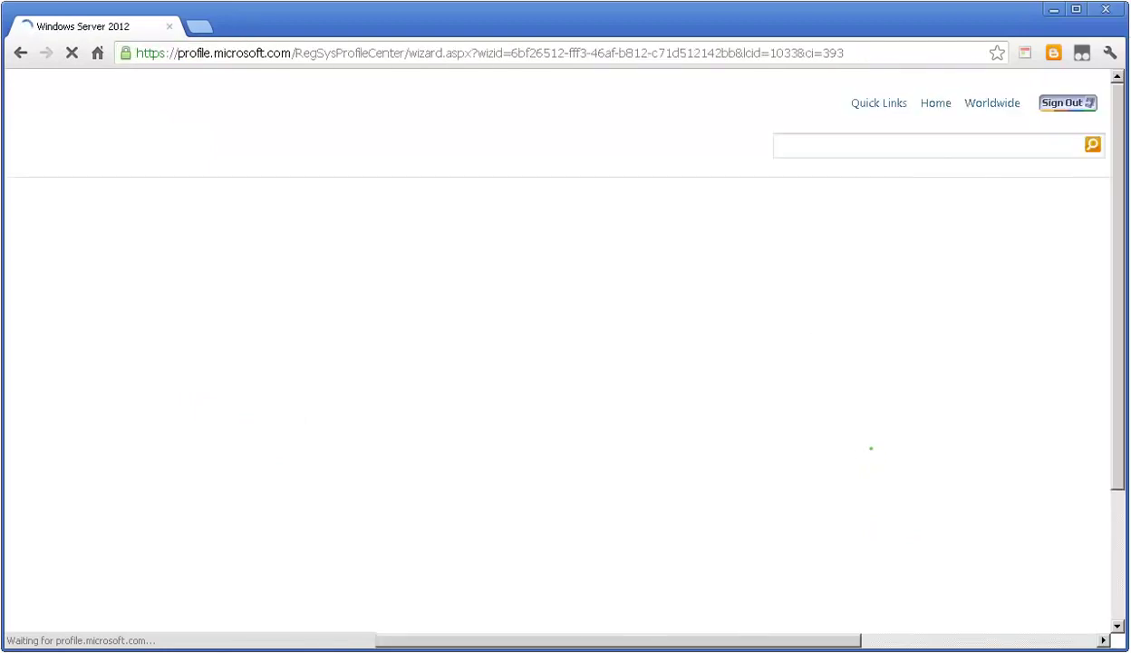
scroll(967, 296, "down", 15)
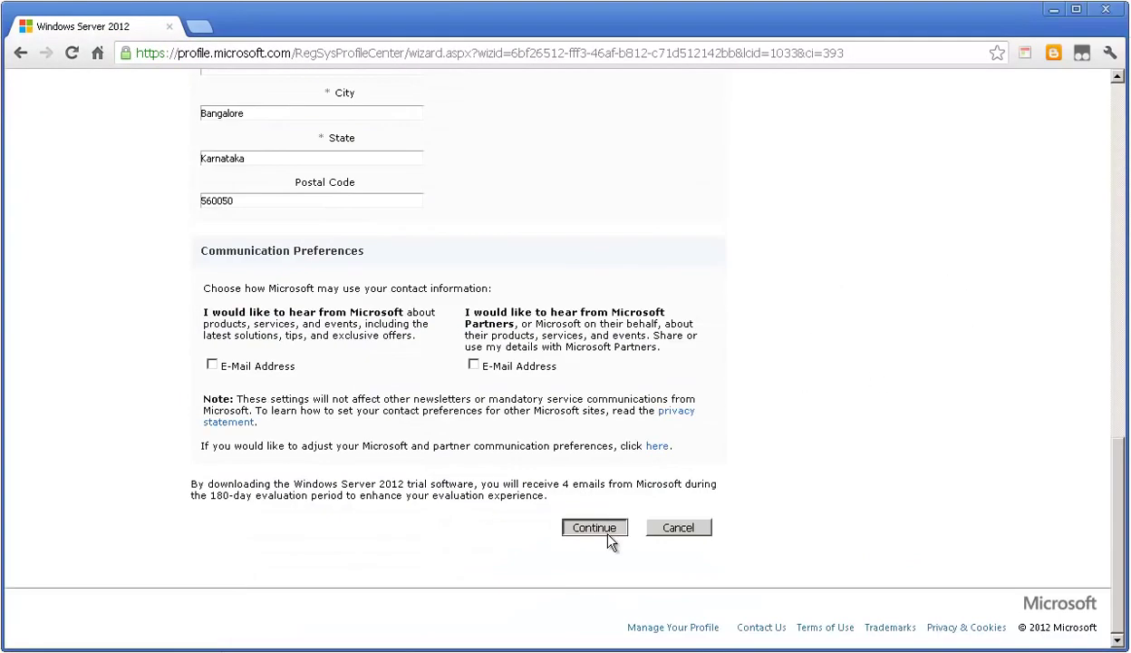
left_click(599, 526)
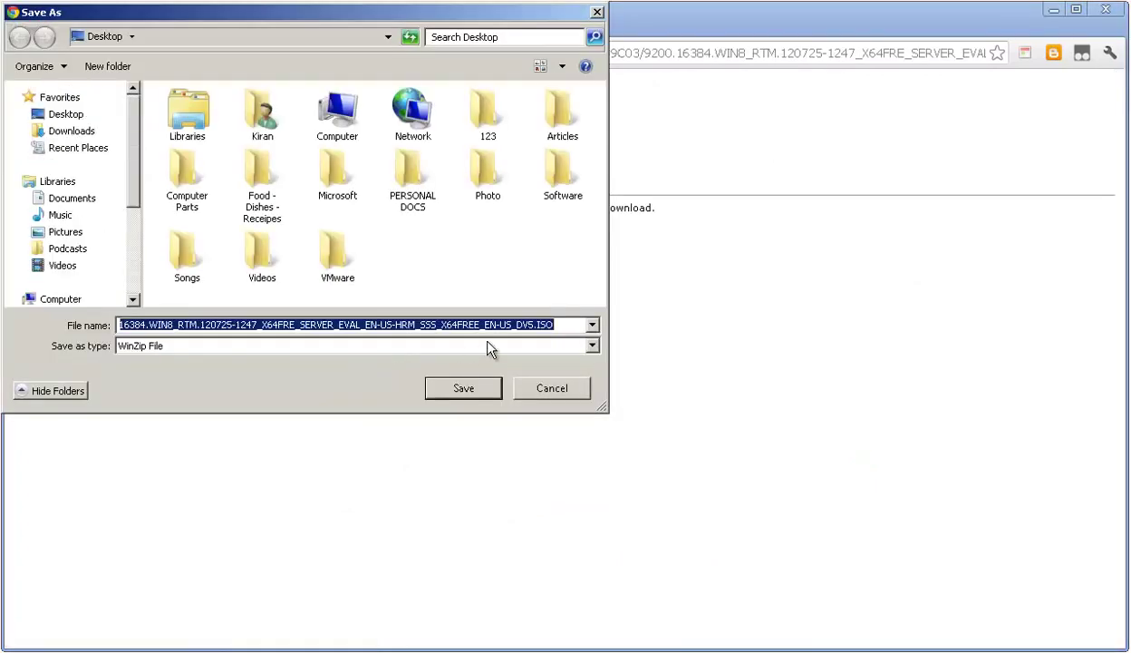
Save the Windows Server 2012 evaluation ISO to the Desktop, keeping its default file name
left_click_drag(572, 326, 21, 328)
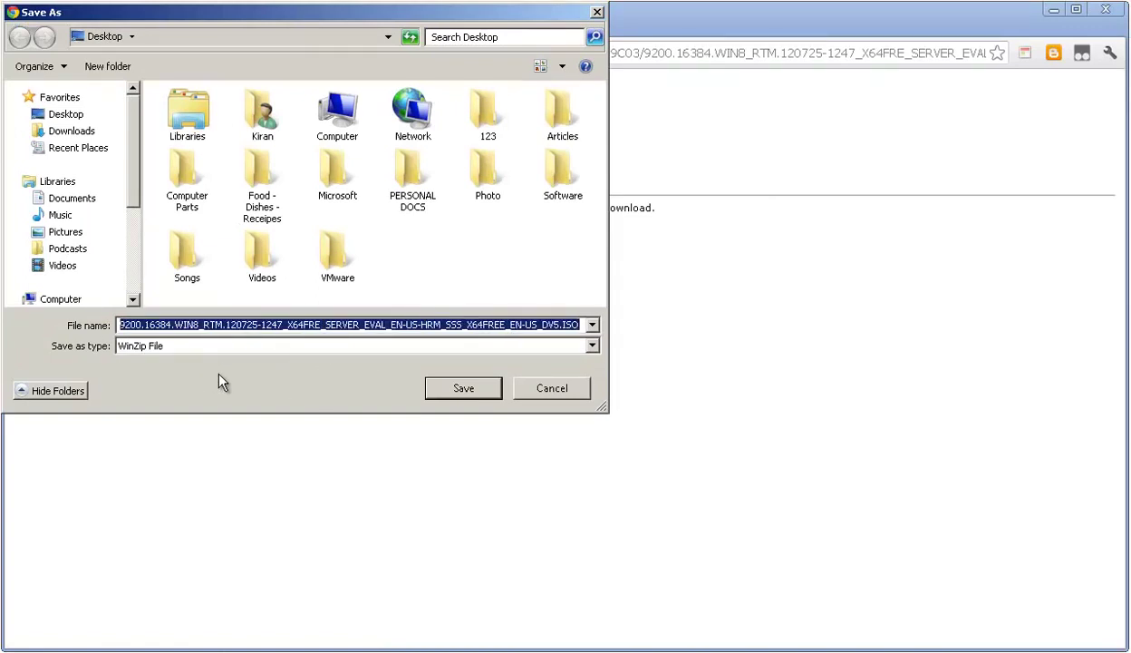
left_click(280, 324)
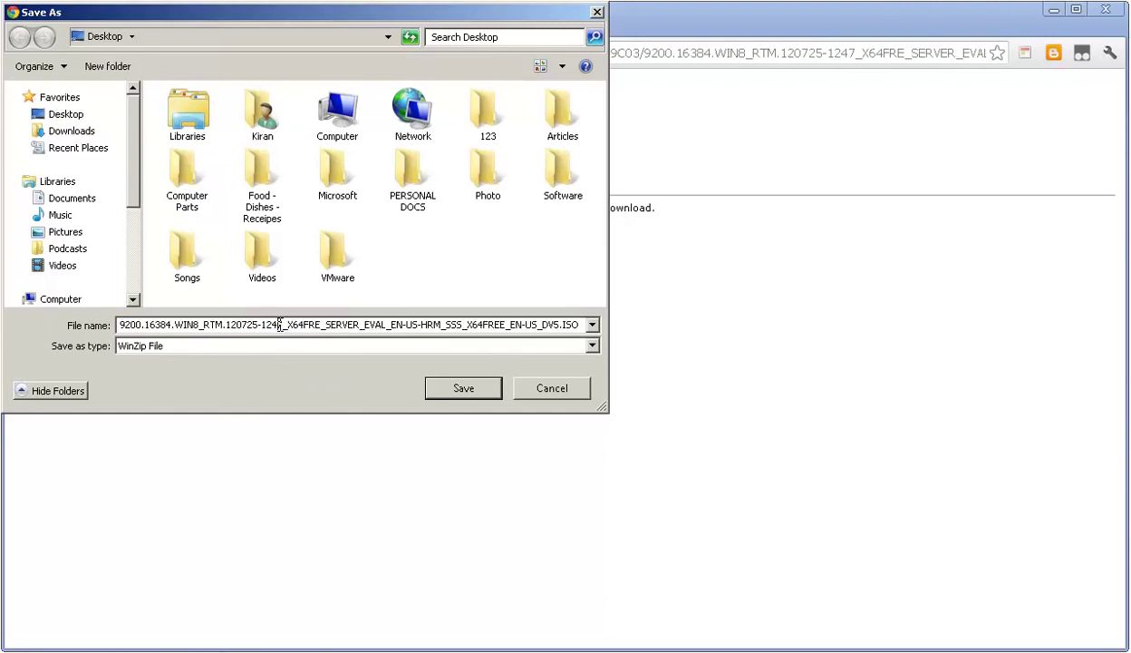
double_click(300, 324)
left_click(300, 324)
left_click(494, 395)
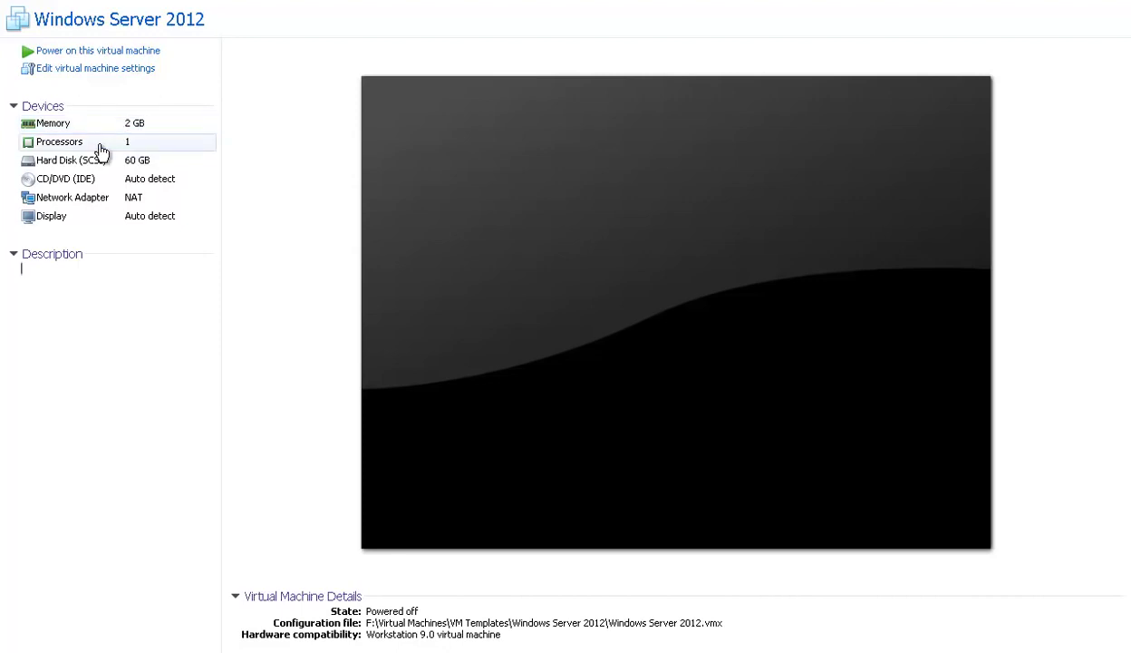
Point the VM's CD/DVD (IDE) drive at the ISO image file in H:\Software
double_click(114, 161)
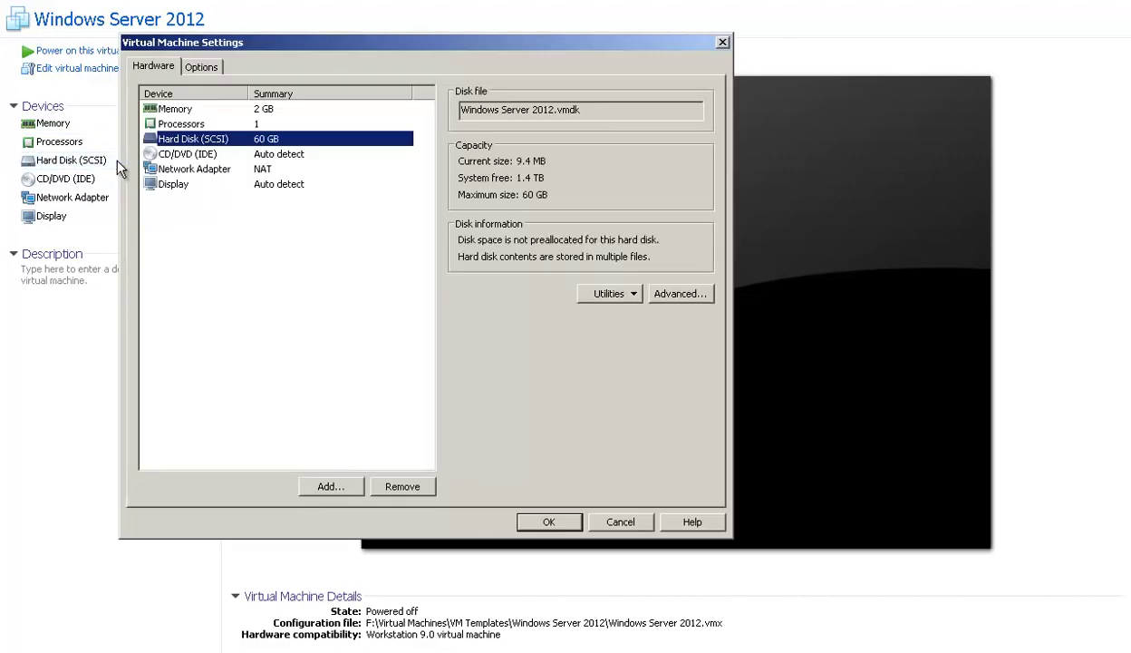
left_click(622, 519)
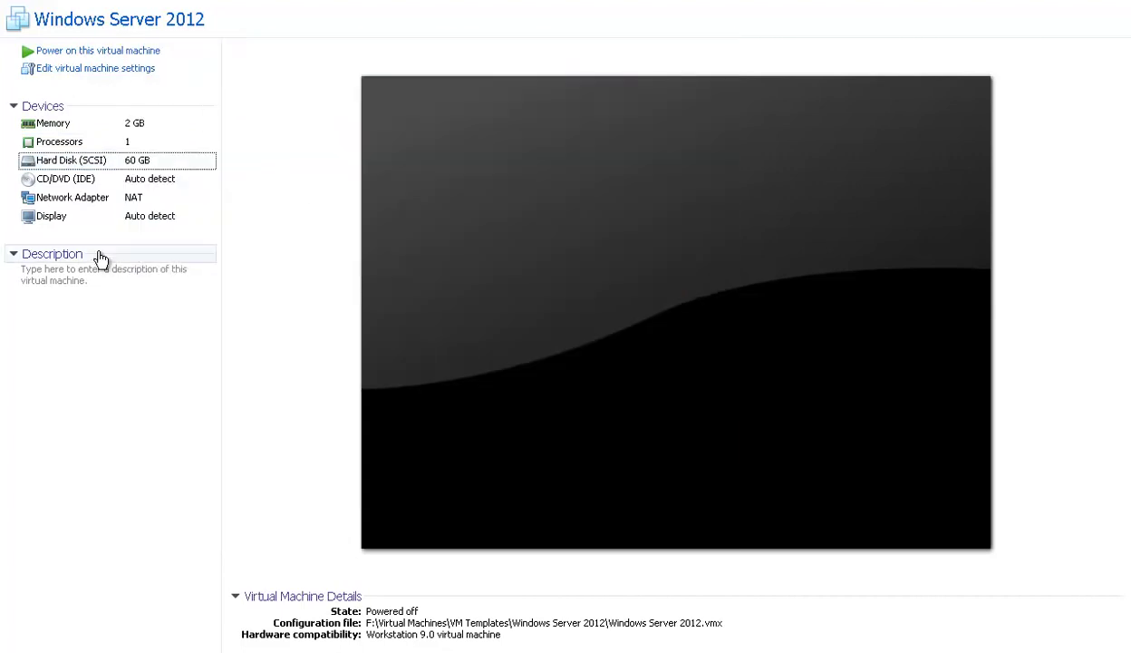
double_click(100, 179)
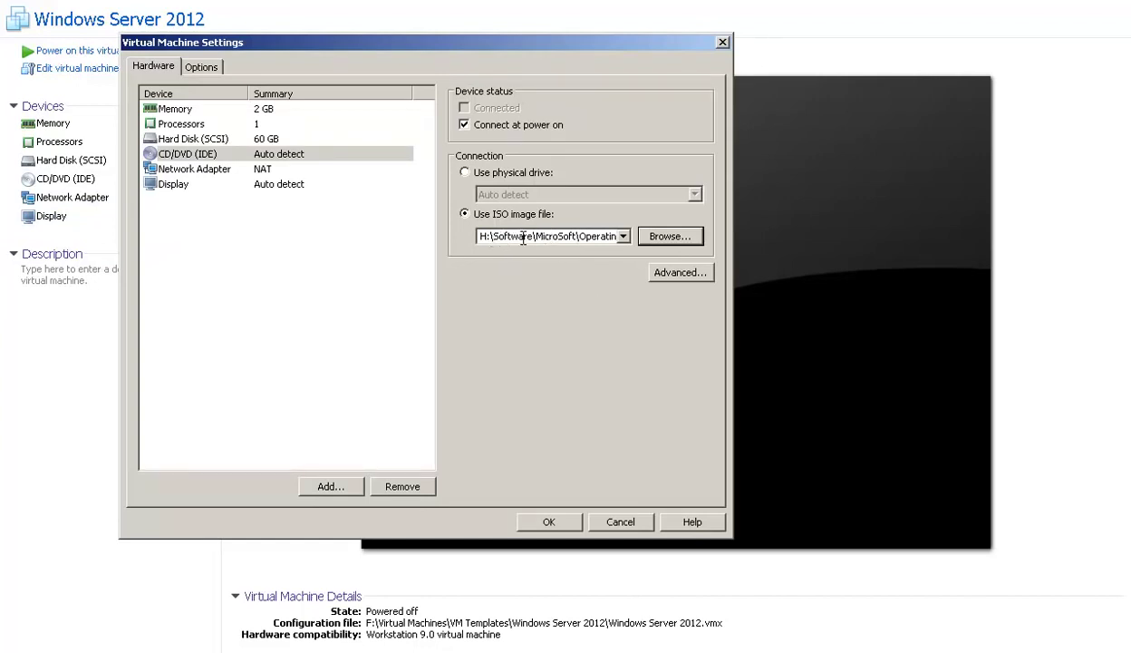
left_click(542, 524)
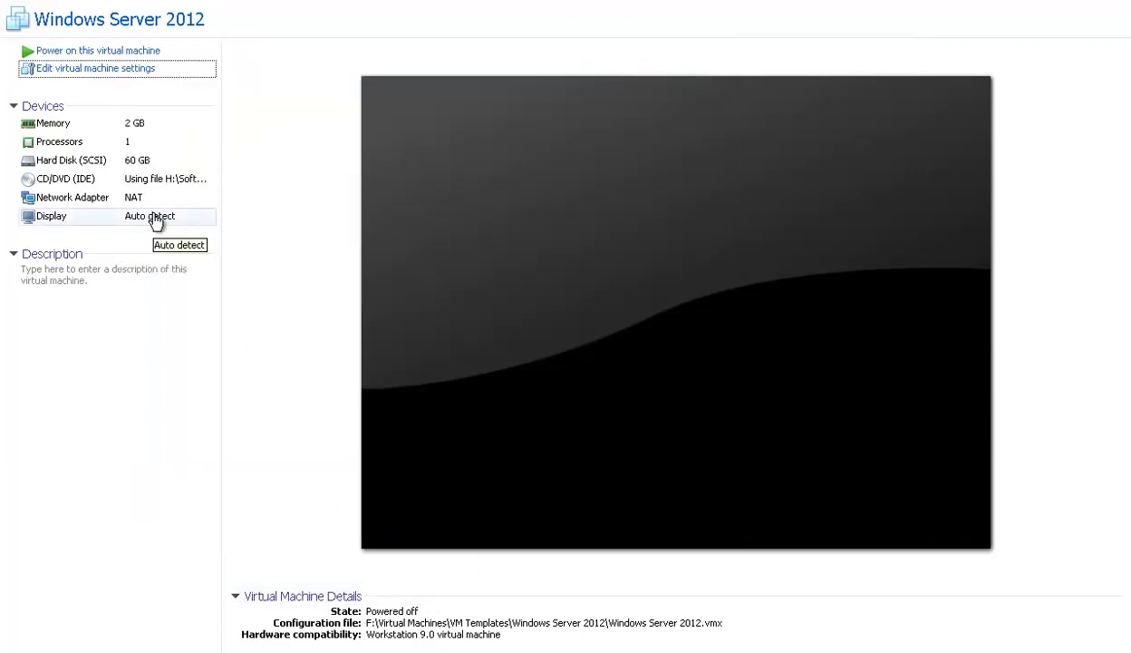
Power on the Windows Server 2012 virtual machine and let it boot into Windows Setup
left_click(159, 56)
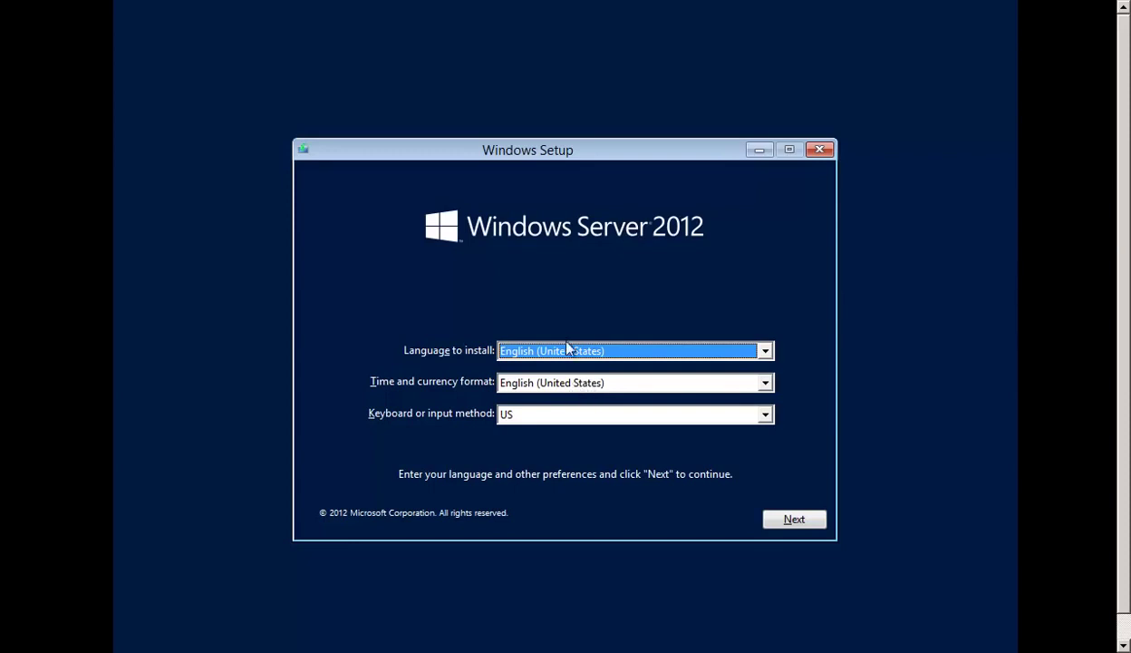
Keep the default language, time/currency and keyboard settings, then choose Install now
left_click(569, 384)
left_click(569, 385)
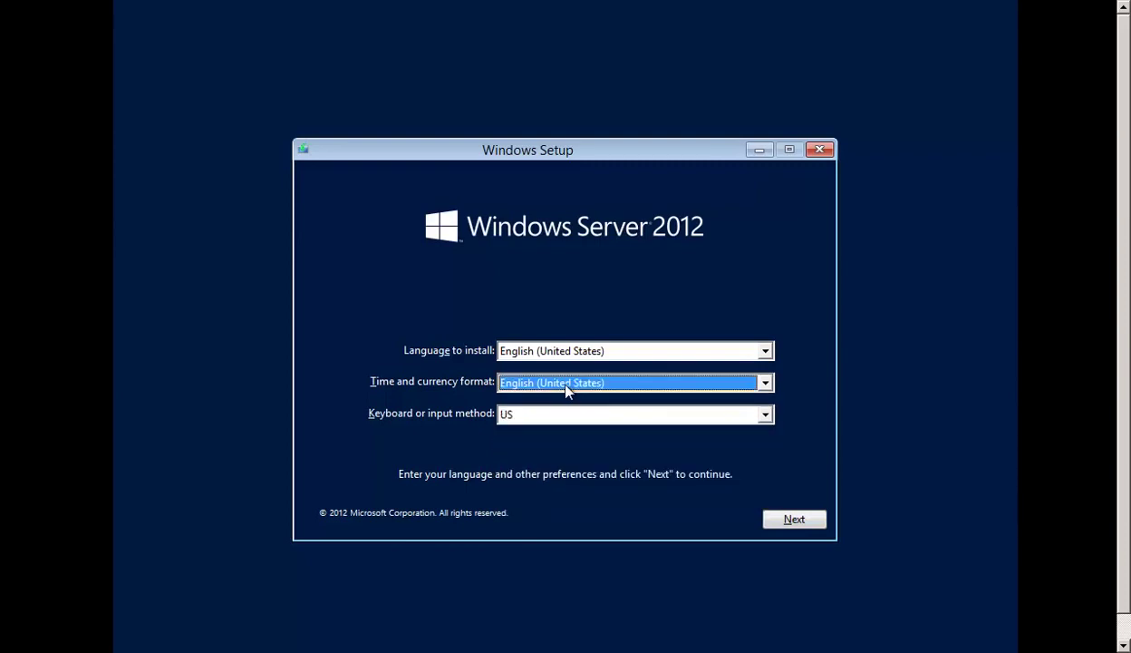
scroll(566, 388, "up", 10)
left_click(796, 527)
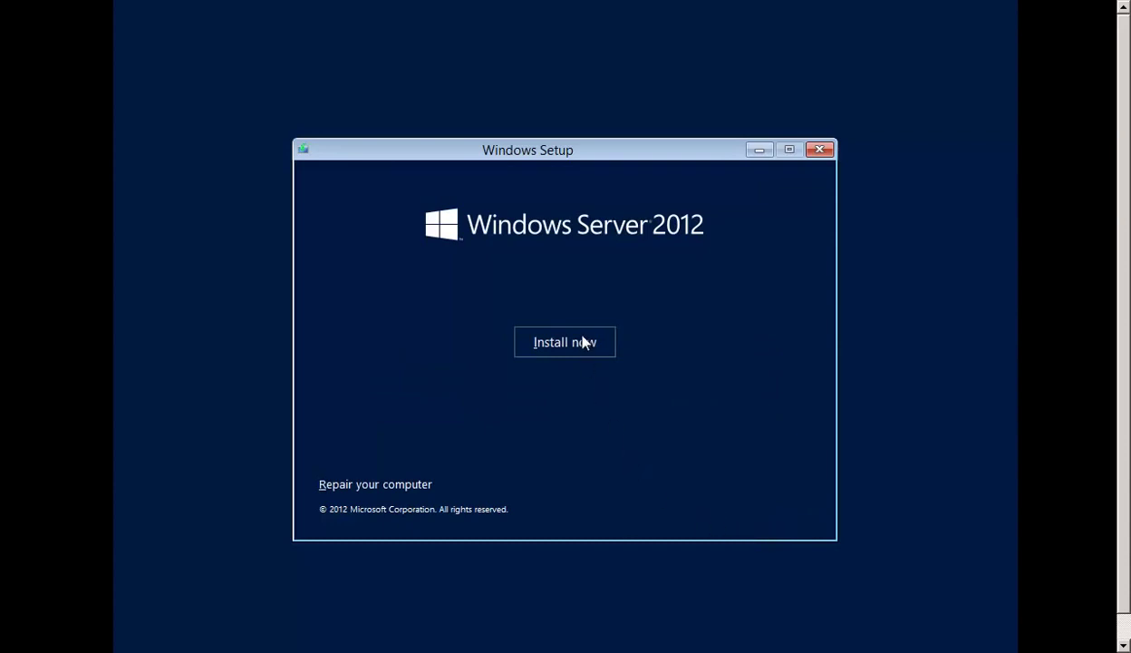
left_click(583, 341)
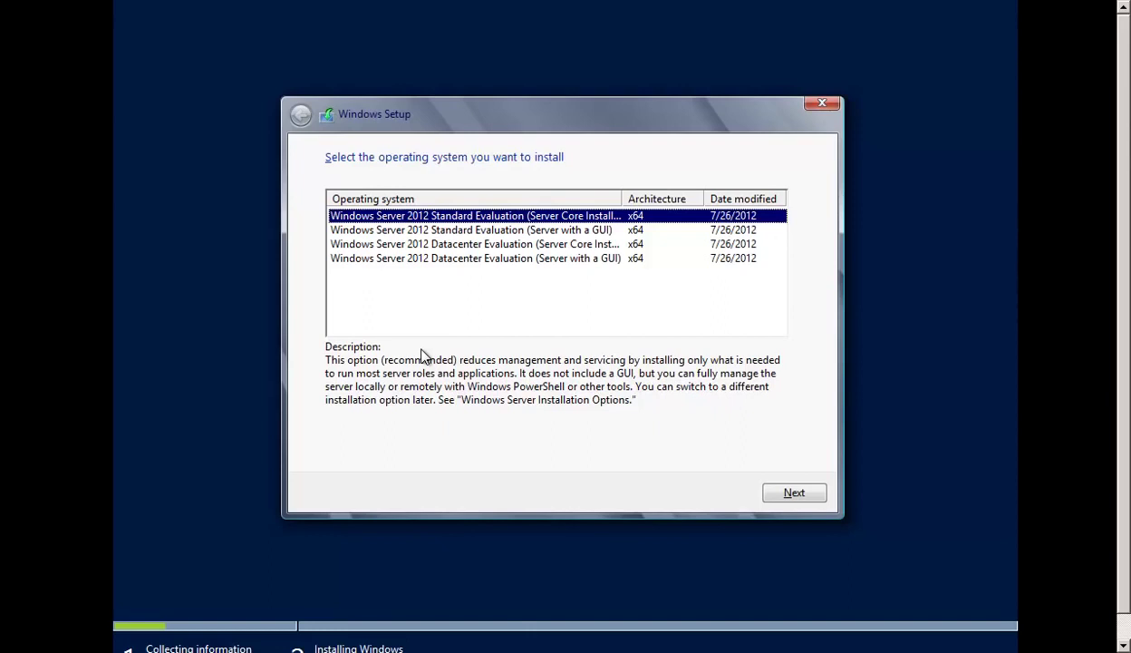
Pick Datacenter Evaluation (Server with a GUI) as the edition and tick 'I accept the license terms'
left_click(417, 317)
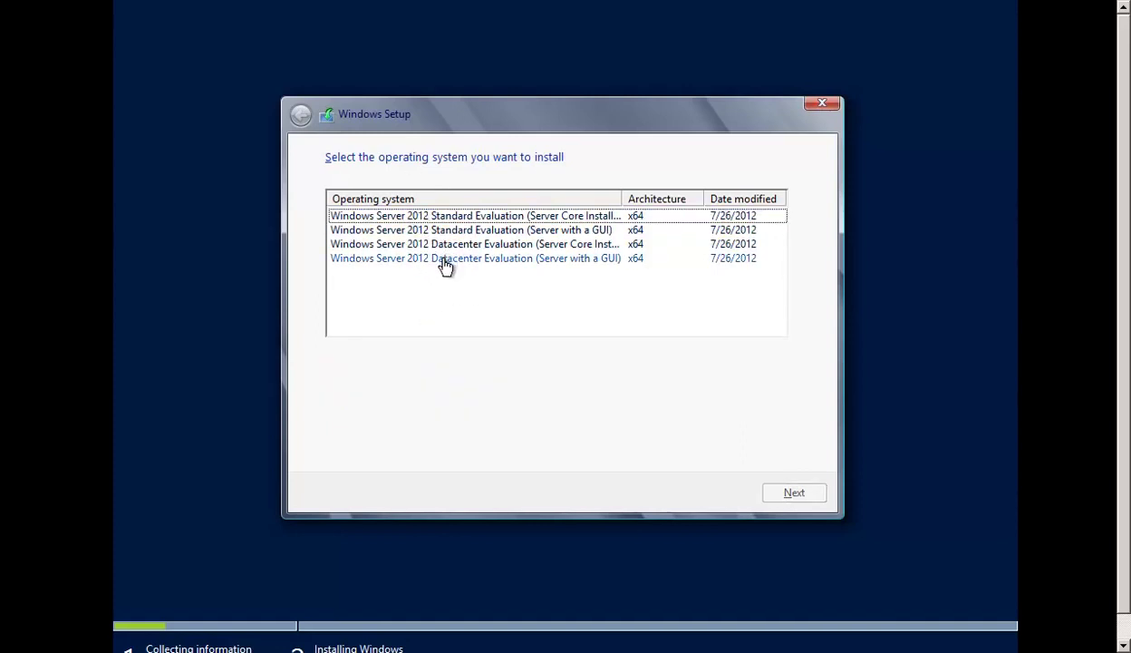
left_click(444, 218)
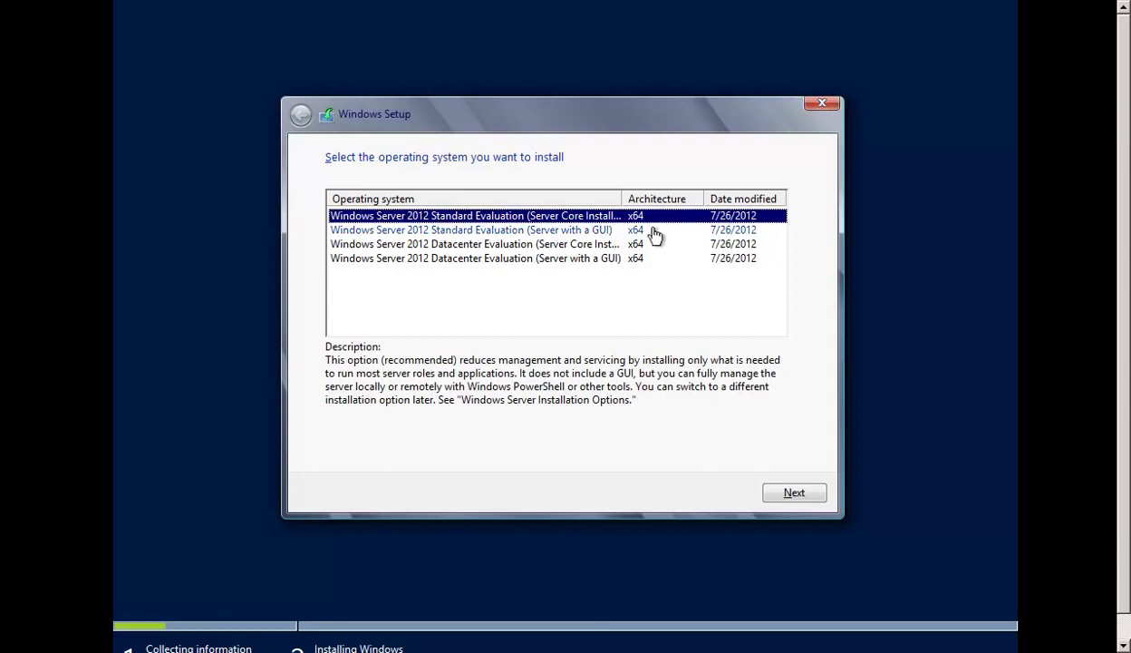
left_click(517, 232)
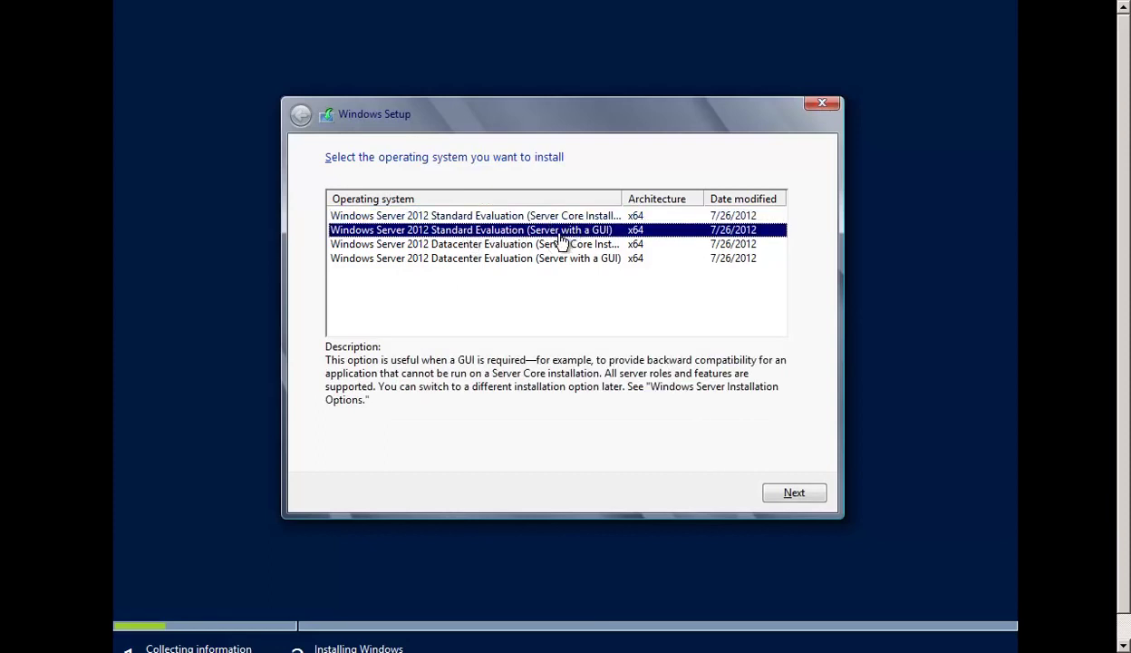
left_click(478, 246)
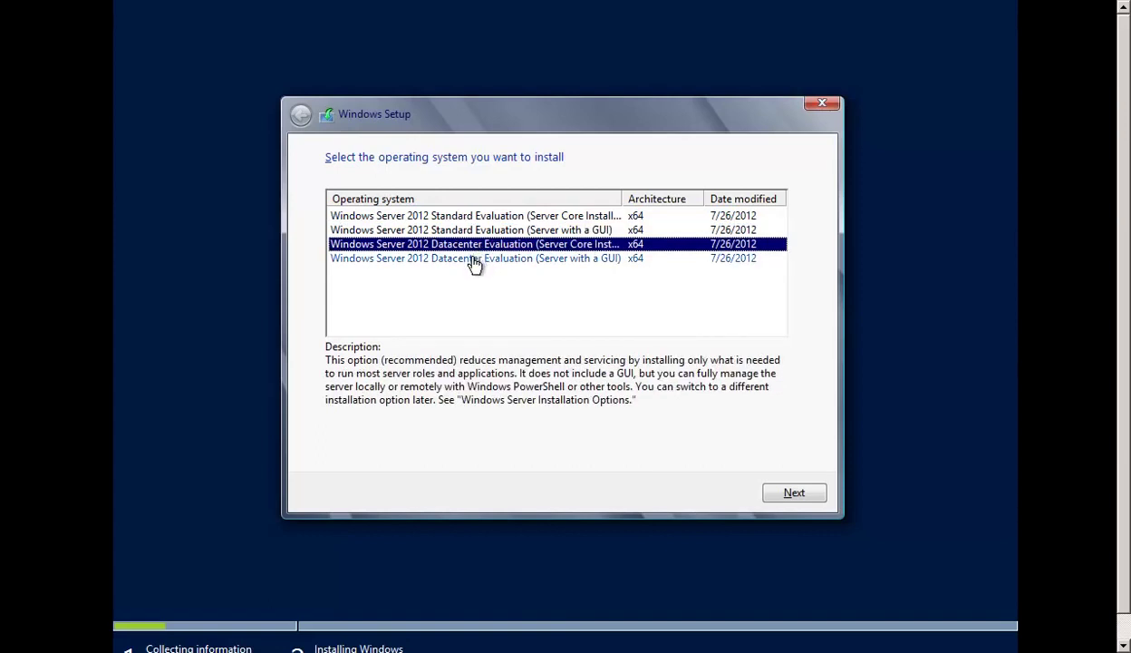
left_click(472, 263)
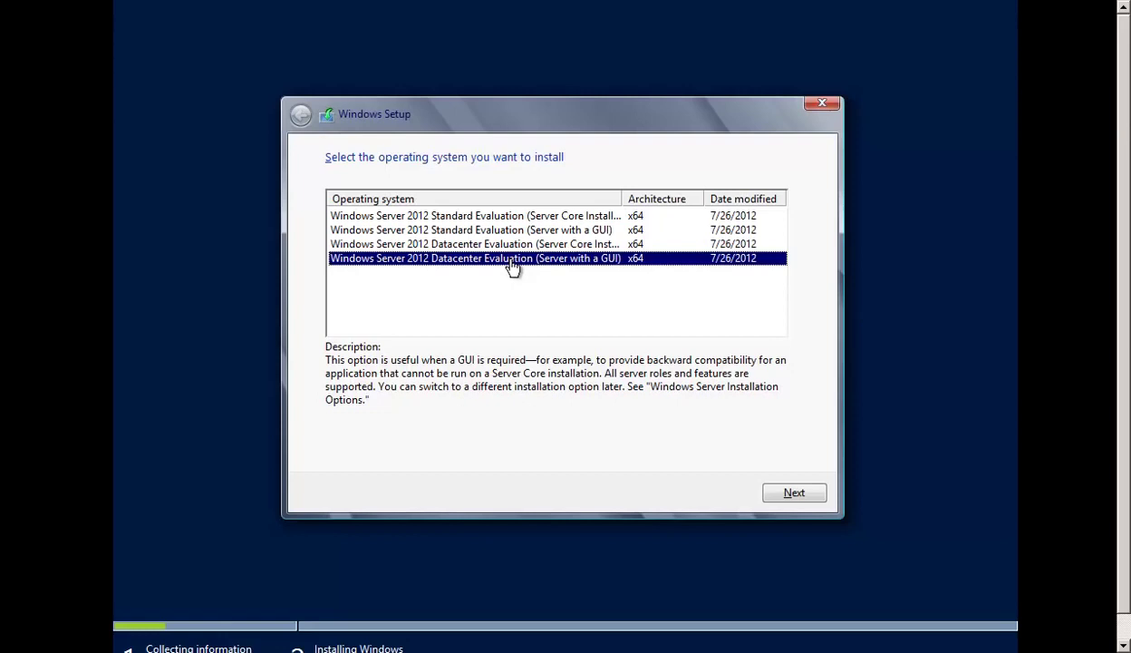
left_click(805, 492)
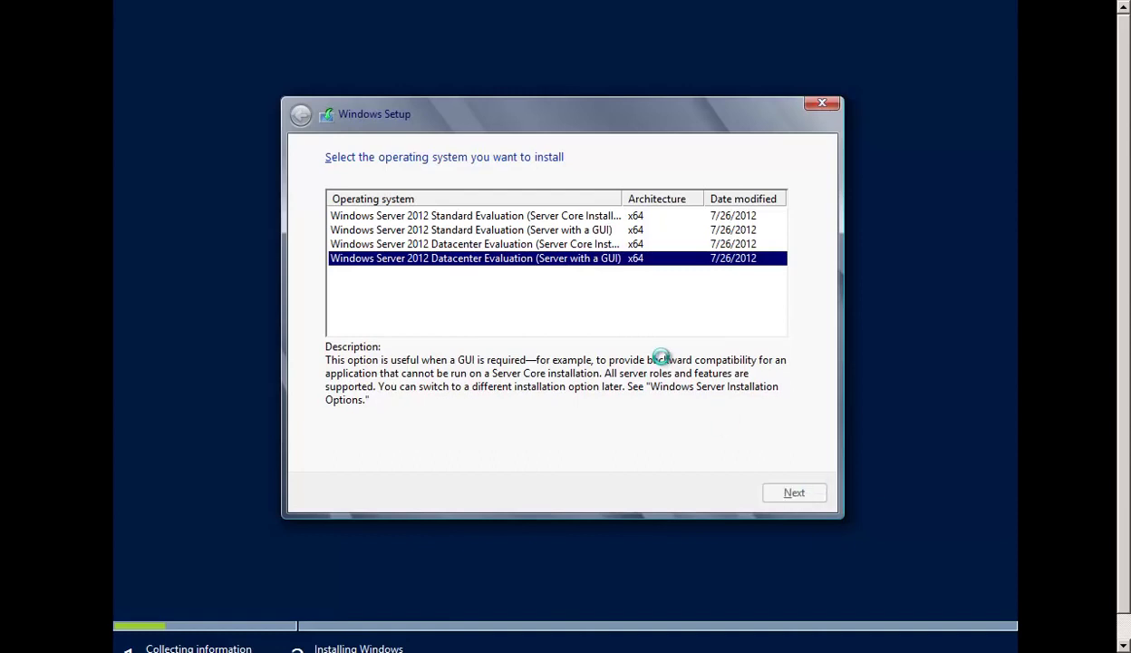
left_click(370, 455)
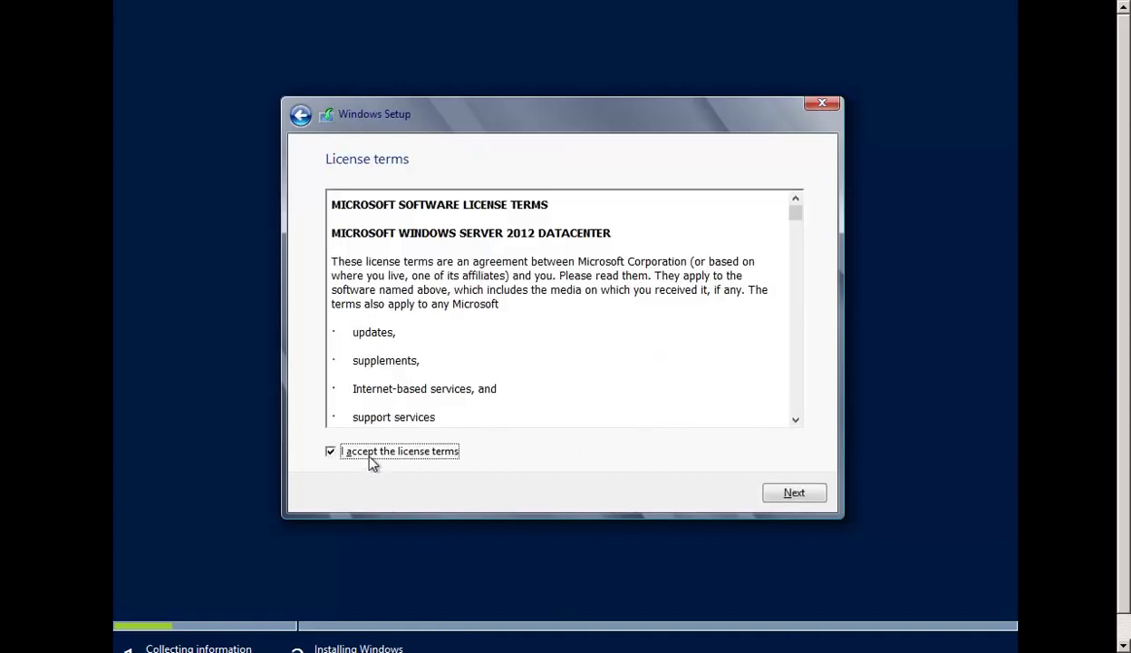
Choose Custom: Install Windows only, target Drive 0's 60.0 GB unallocated space, and begin installing
left_click(804, 501)
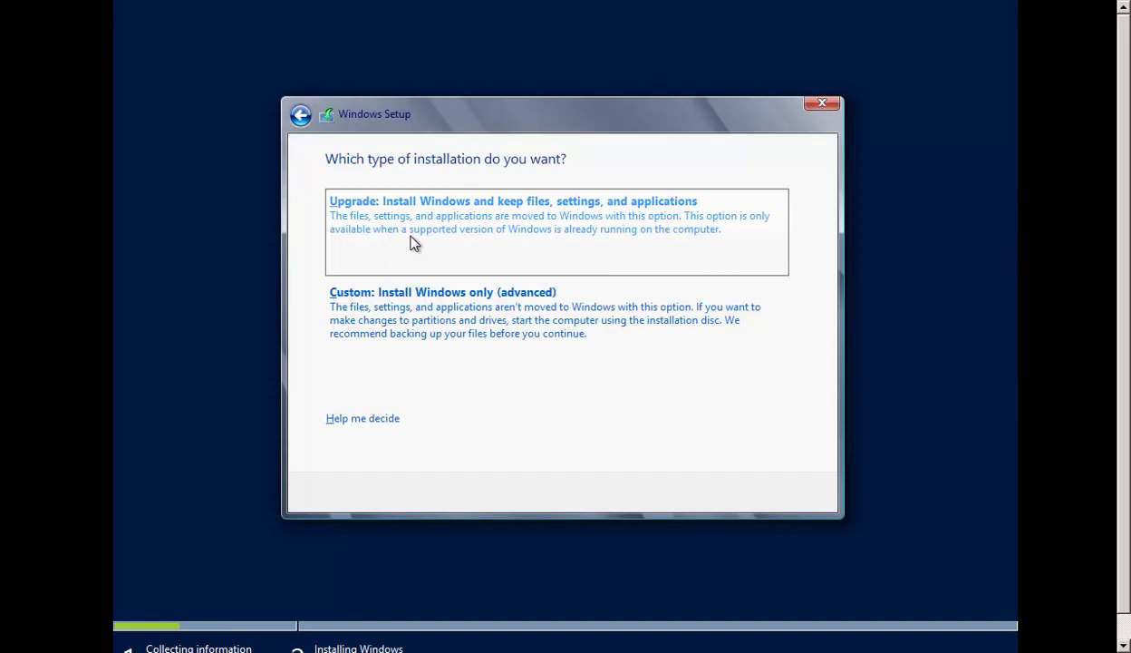
left_click(542, 342)
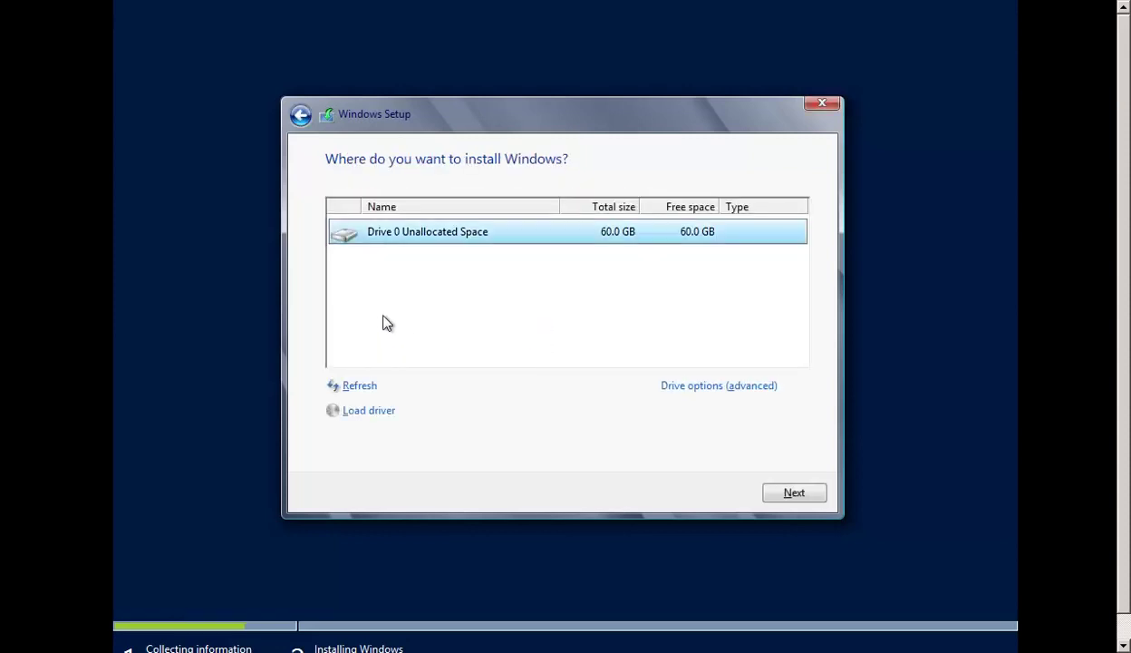
left_click(303, 115)
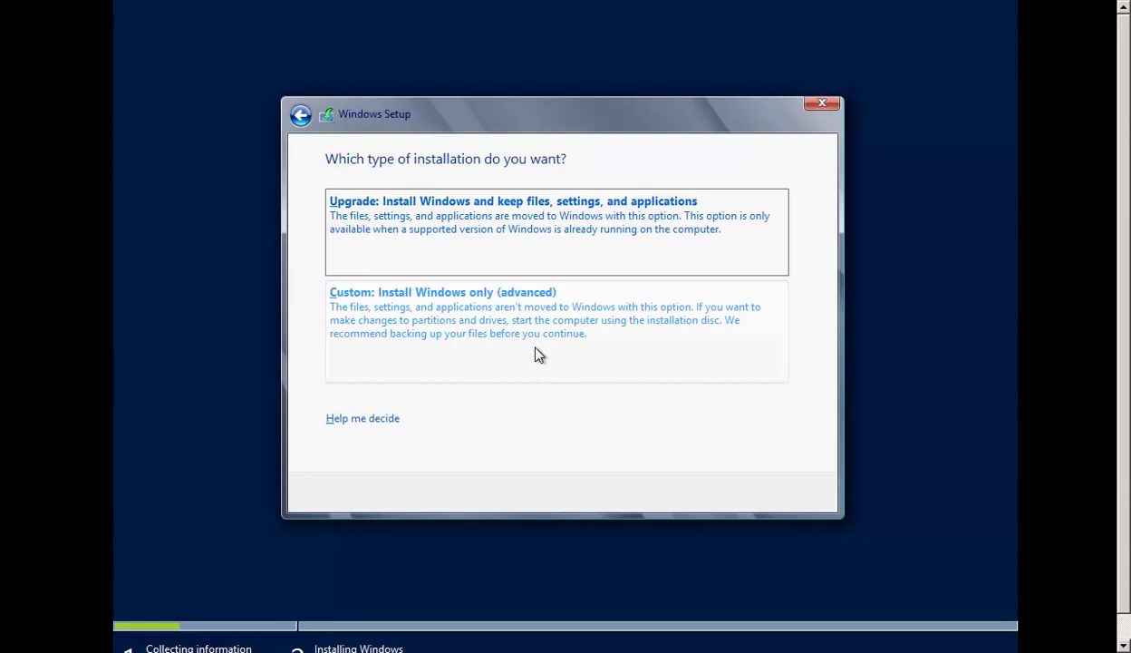
left_click(537, 353)
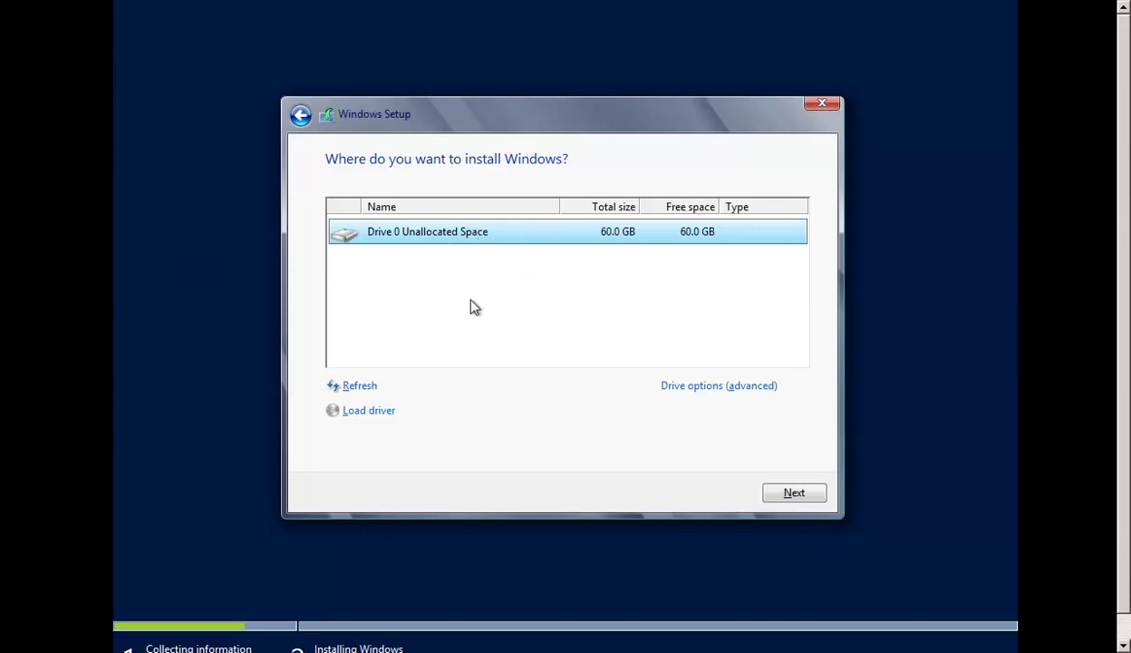
left_click(803, 497)
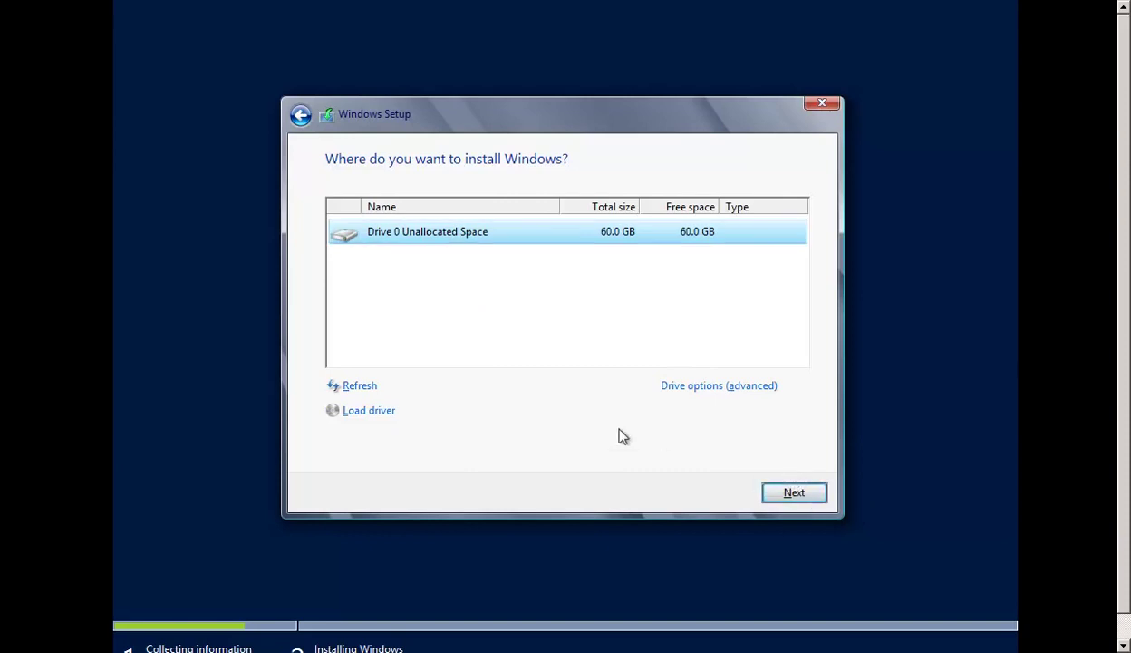
left_click(775, 492)
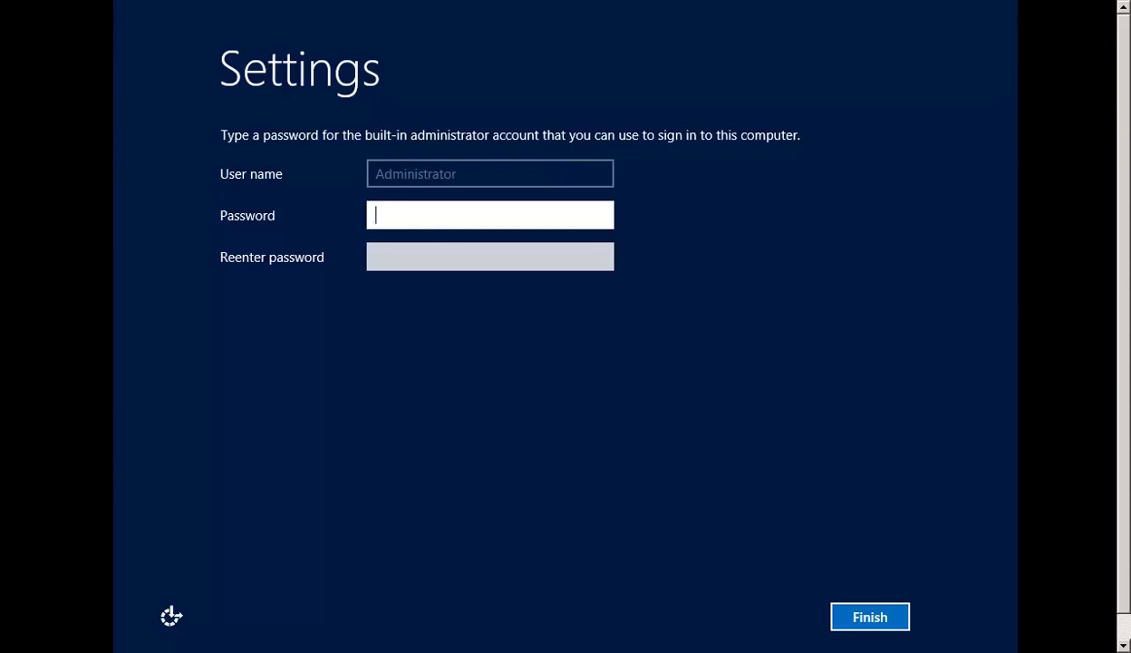
Enter the Administrator password in both Password and Reenter password, then Finish
type("•••••••••")
key("Tab")
type("•••••••••")
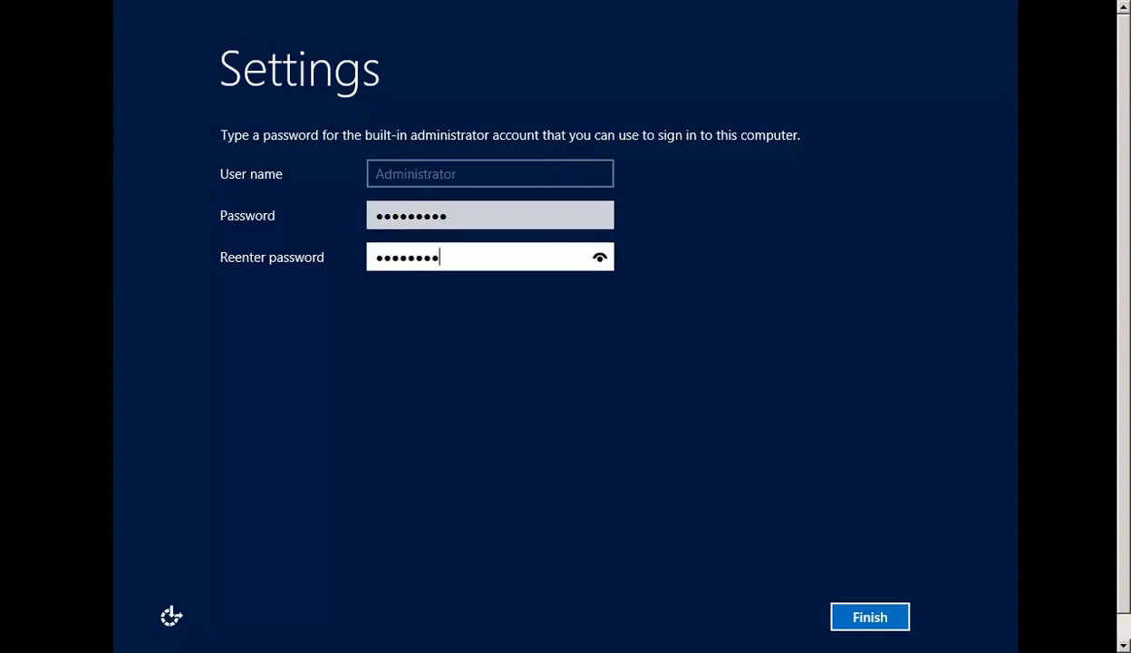
left_click(876, 616)
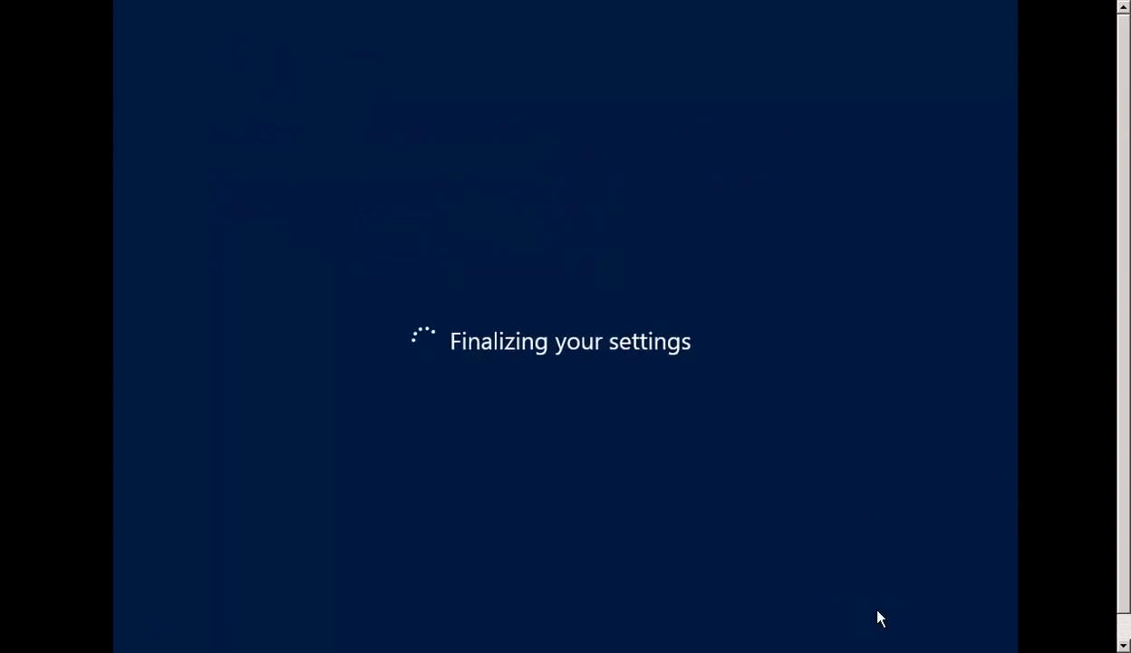